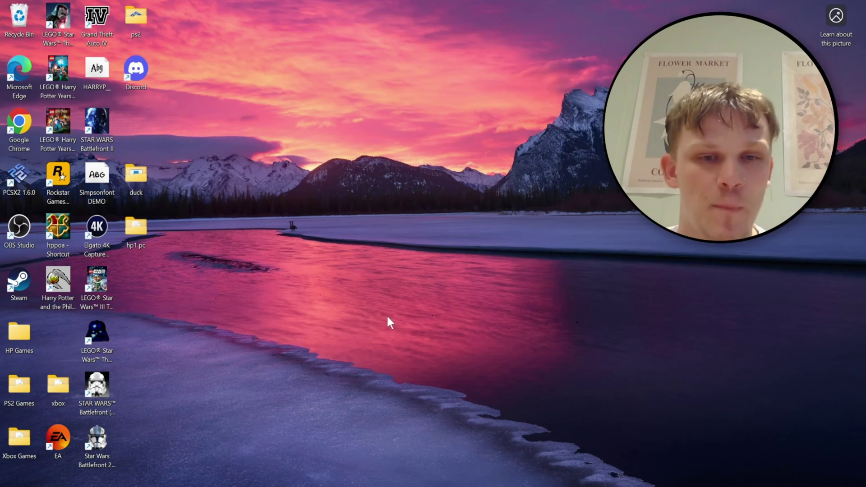
# Step: Open the hp1 pc folder, peek inside the Sorcerer's Stone installer zip, and come back
pyautogui.doubleClick(132, 237)
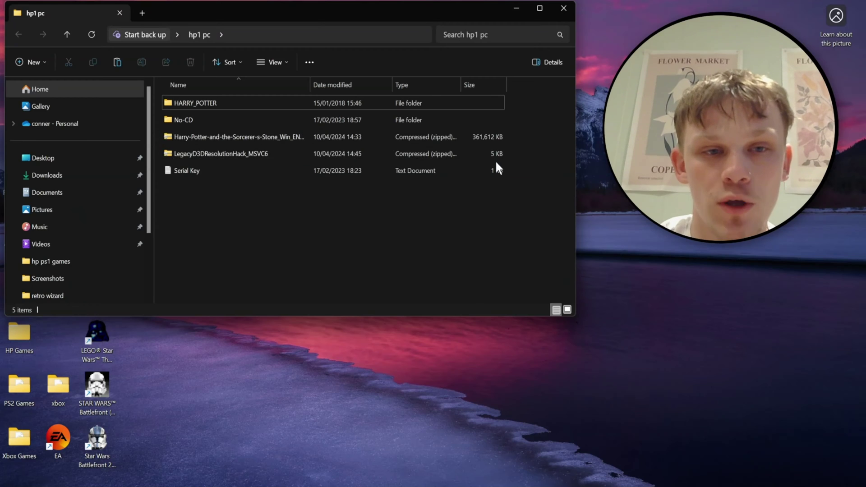
pyautogui.click(237, 137)
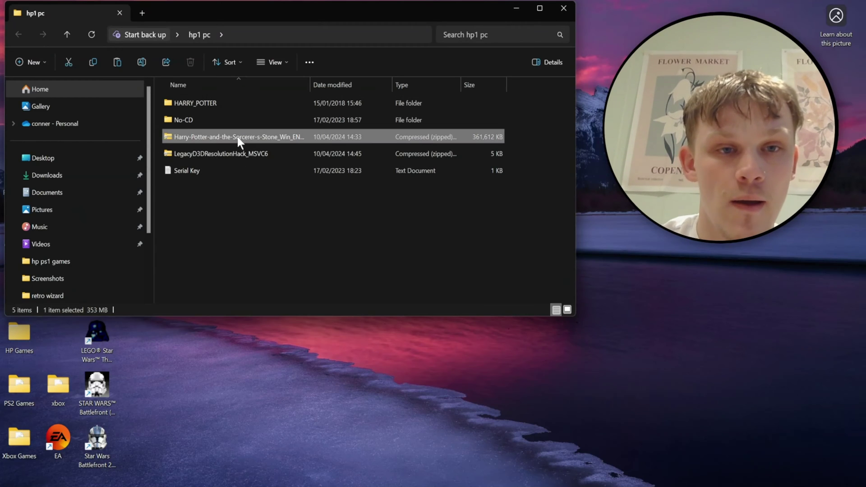
pyautogui.doubleClick(234, 136)
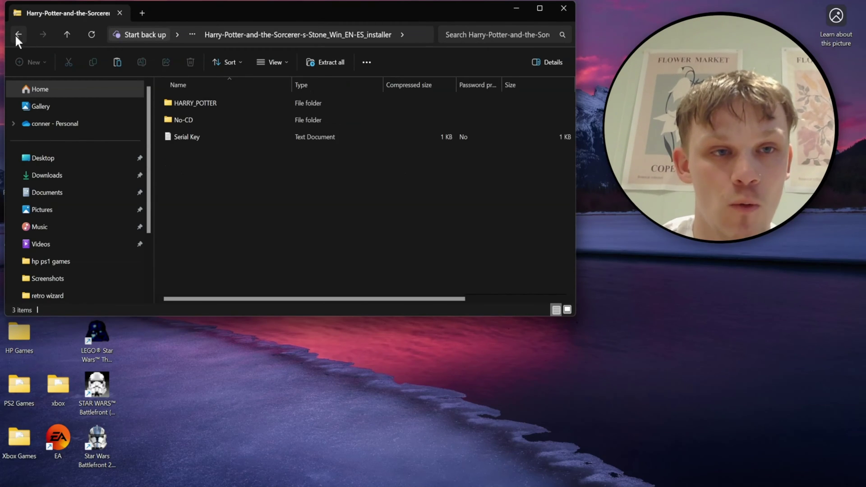
pyautogui.click(17, 35)
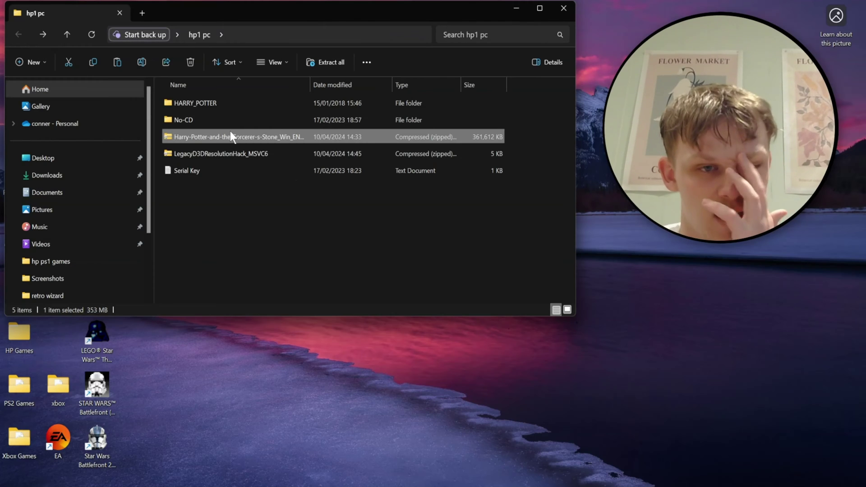
# Step: Bring up the installer zip's WinRAR context menu, then dismiss it without extracting
pyautogui.rightClick(266, 147)
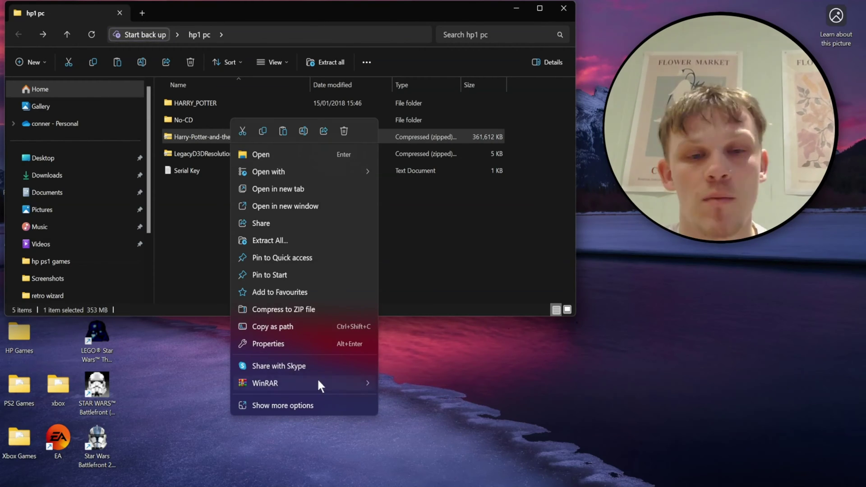
pyautogui.moveTo(319, 383)
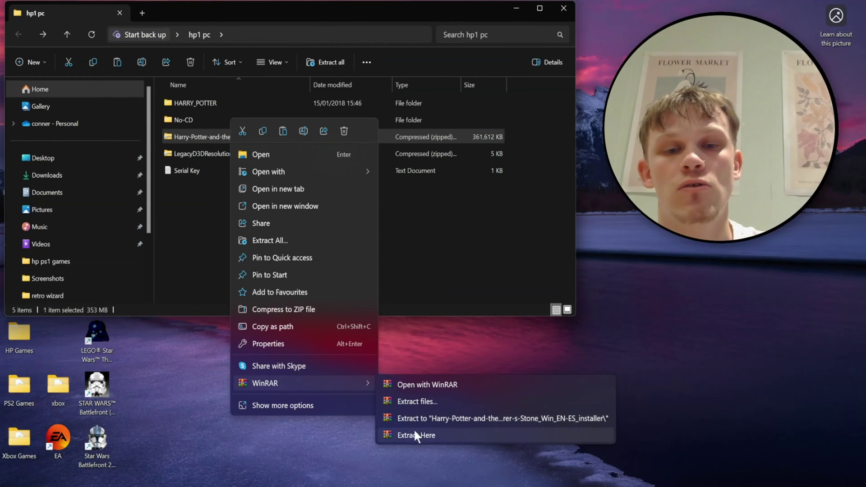
pyautogui.click(388, 258)
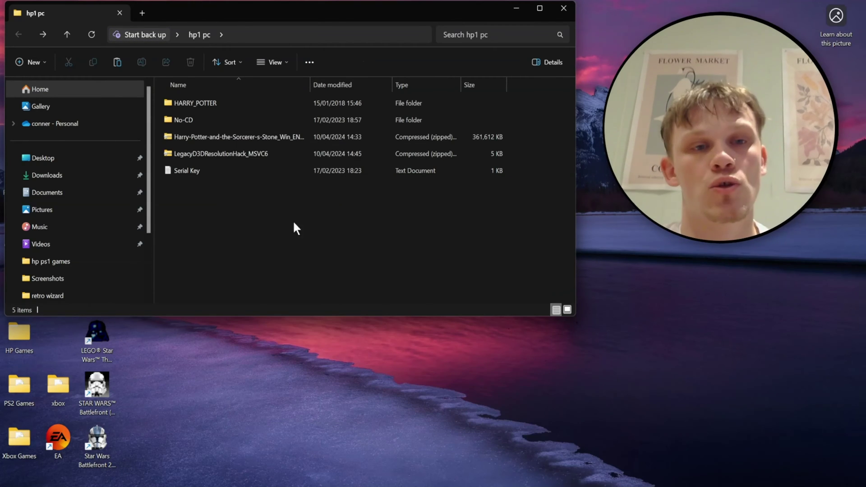
# Step: Move the Explorer window aside and open the HARRY_POTTER game folder
pyautogui.moveTo(234, 16); pyautogui.dragTo(392, 52)
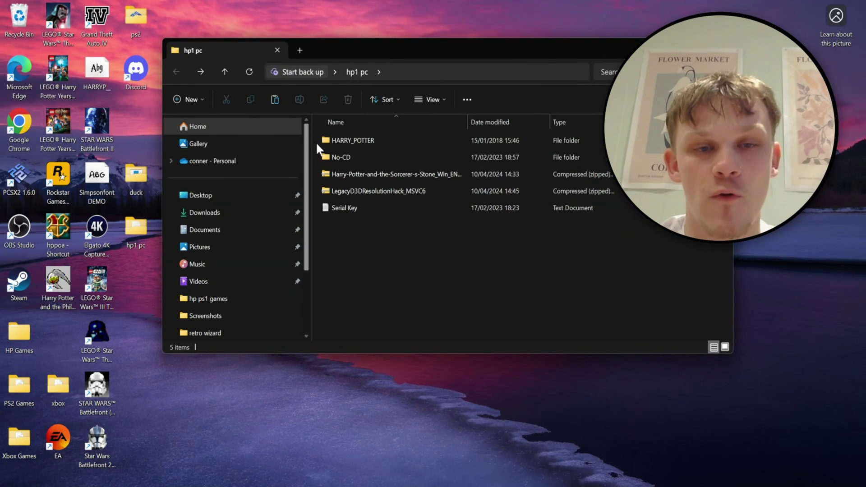
pyautogui.moveTo(316, 142); pyautogui.dragTo(352, 161)
pyautogui.click(338, 208)
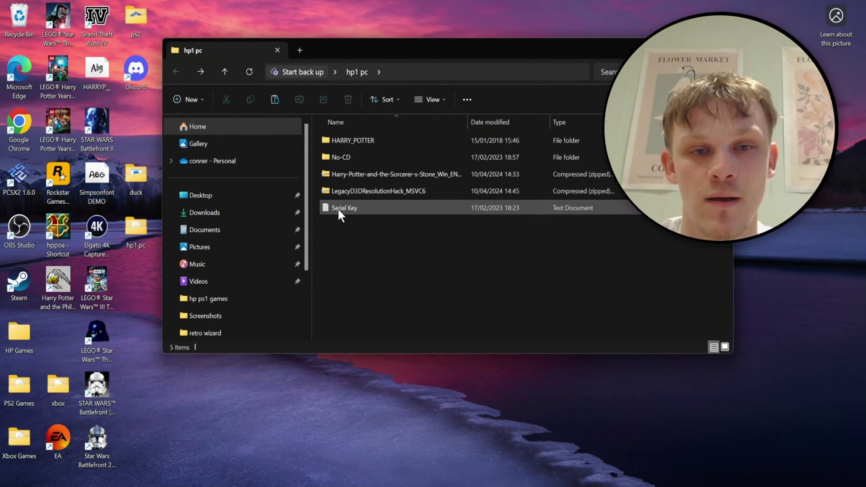
pyautogui.doubleClick(340, 140)
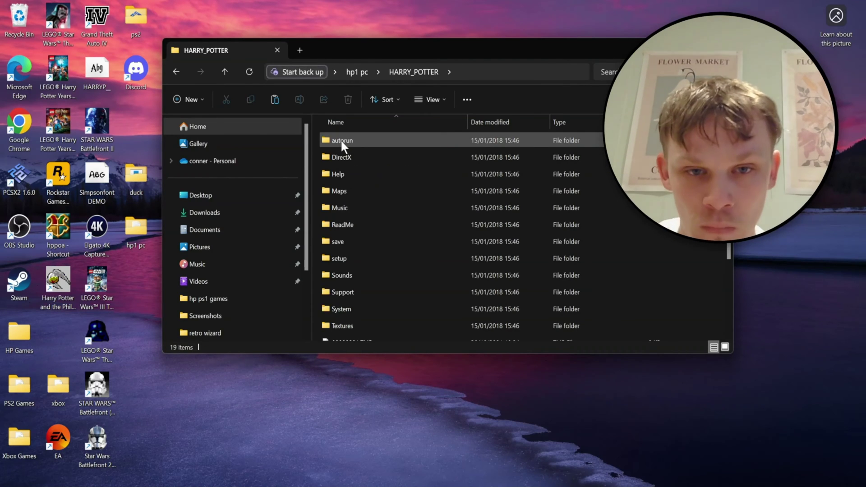
# Step: Select AutoRun in HARRY_POTTER and run it to start the Sorcerer's Stone launcher
pyautogui.click(353, 276)
pyautogui.press('Down')
pyautogui.press('Down')
pyautogui.press('End')
pyautogui.press('Up')
pyautogui.press('Up')
pyautogui.press('Up')
pyautogui.click(349, 268)
pyautogui.doubleClick(349, 268)
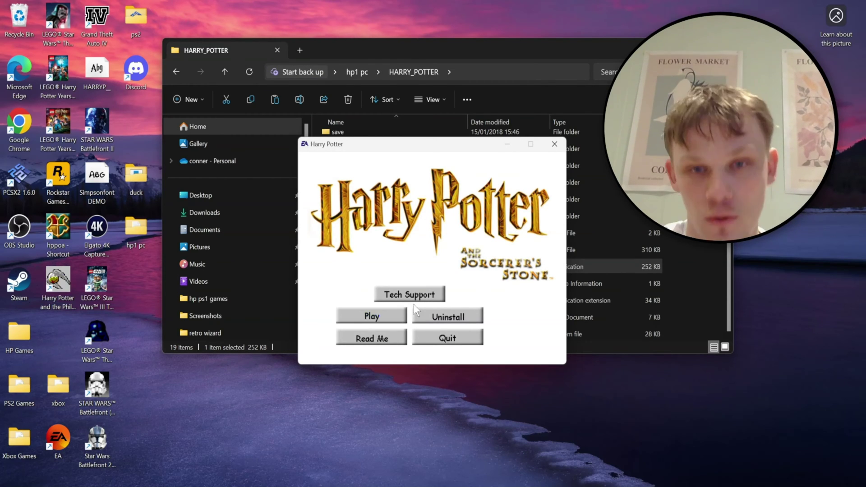
# Step: Close the Sorcerer's Stone launcher and go back to the hp1 pc folder
pyautogui.click(555, 144)
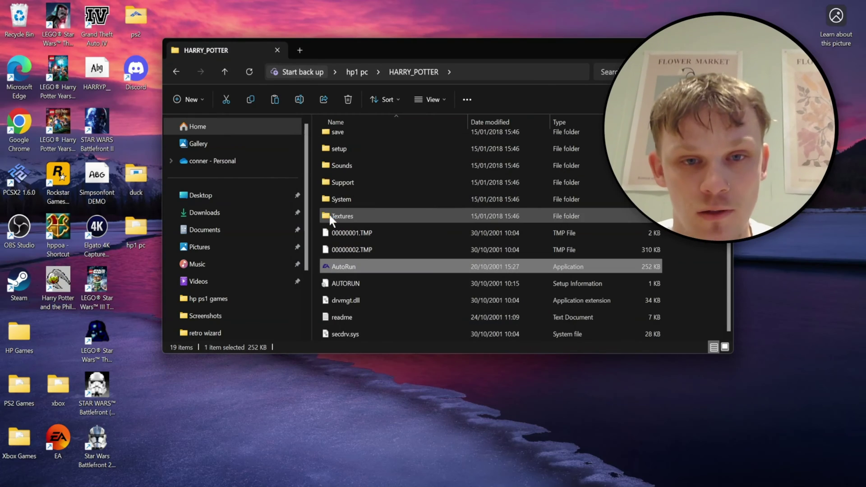
pyautogui.click(179, 72)
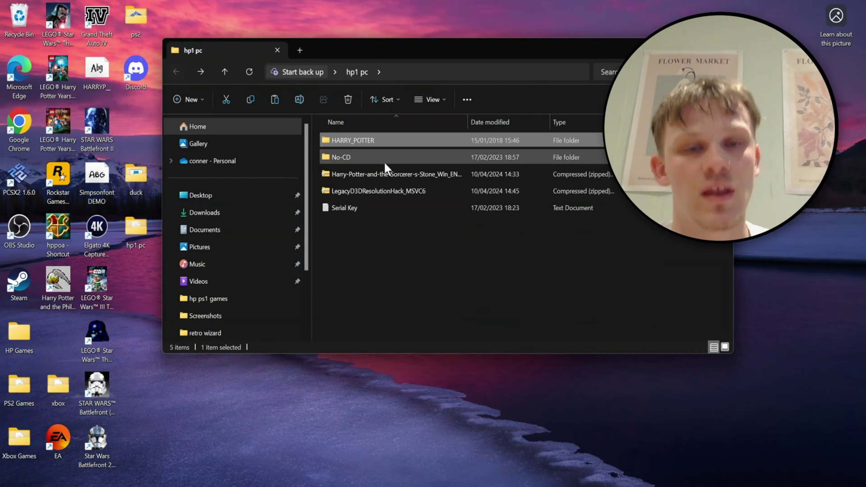
pyautogui.click(386, 239)
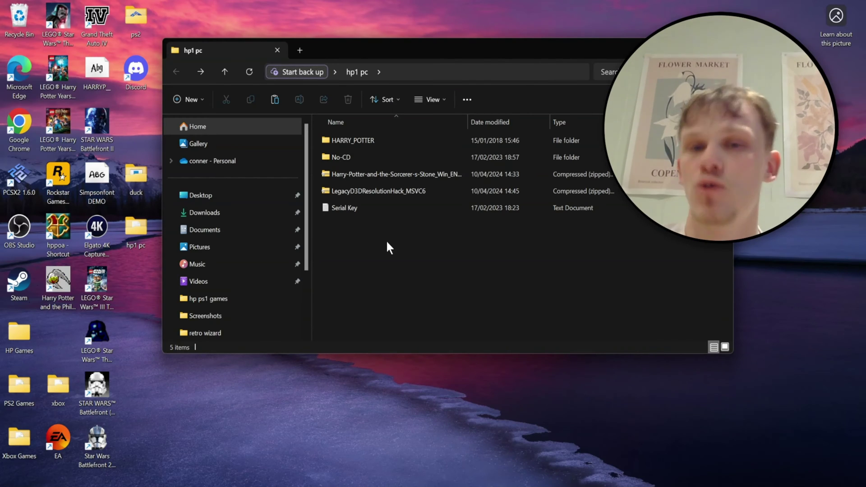
# Step: Check that No-CD holds a single HP application, then return to hp1 pc
pyautogui.doubleClick(347, 158)
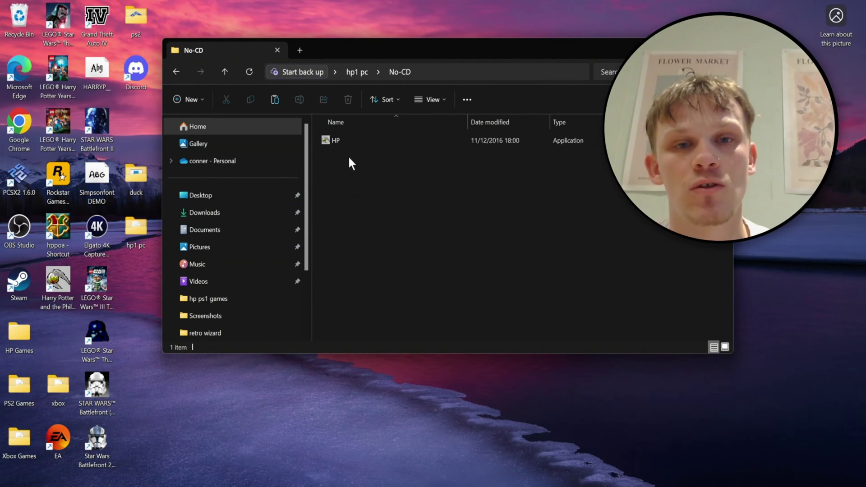
pyautogui.click(176, 72)
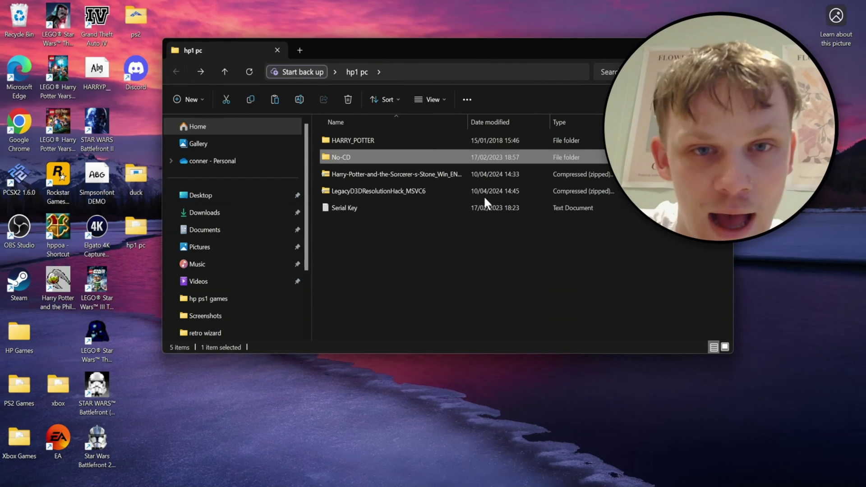
pyautogui.doubleClick(353, 158)
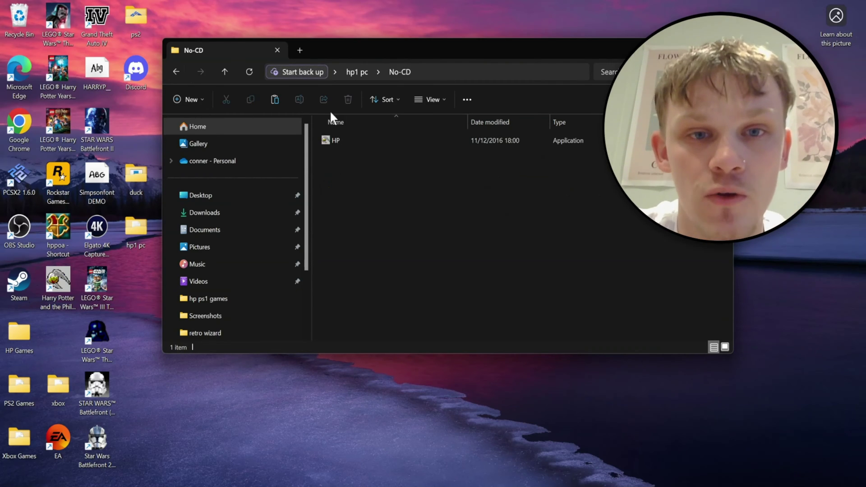
pyautogui.click(358, 71)
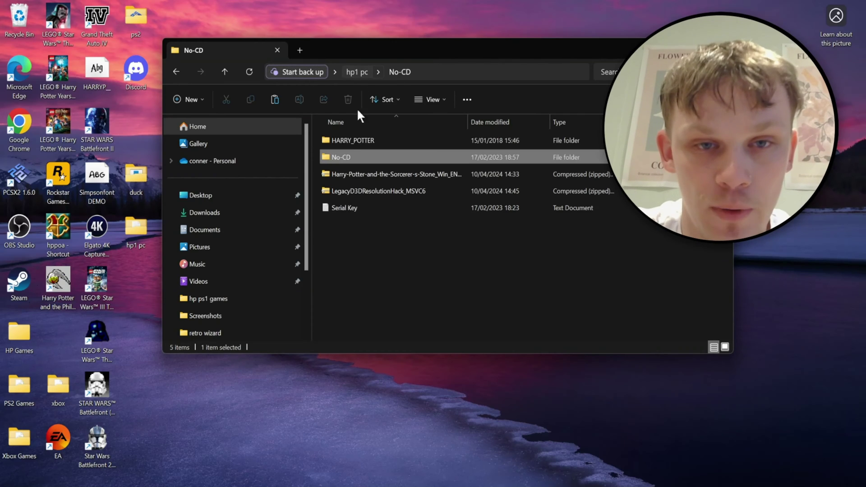
pyautogui.click(37, 297)
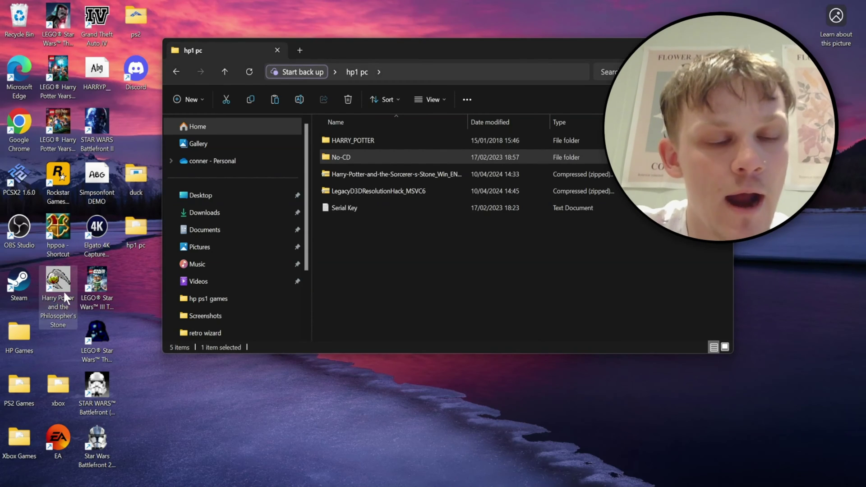
# Step: Open the game's install location from its desktop shortcut and enter the System folder
pyautogui.rightClick(63, 290)
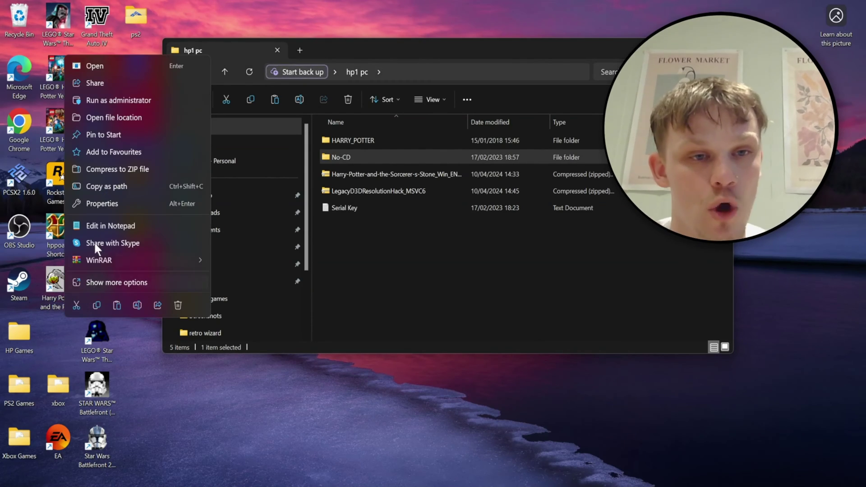
pyautogui.click(104, 118)
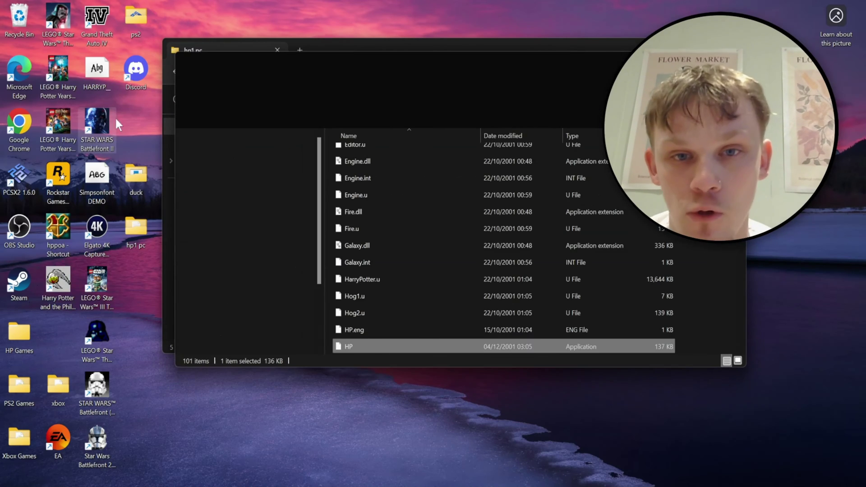
pyautogui.moveTo(426, 67); pyautogui.dragTo(692, 107)
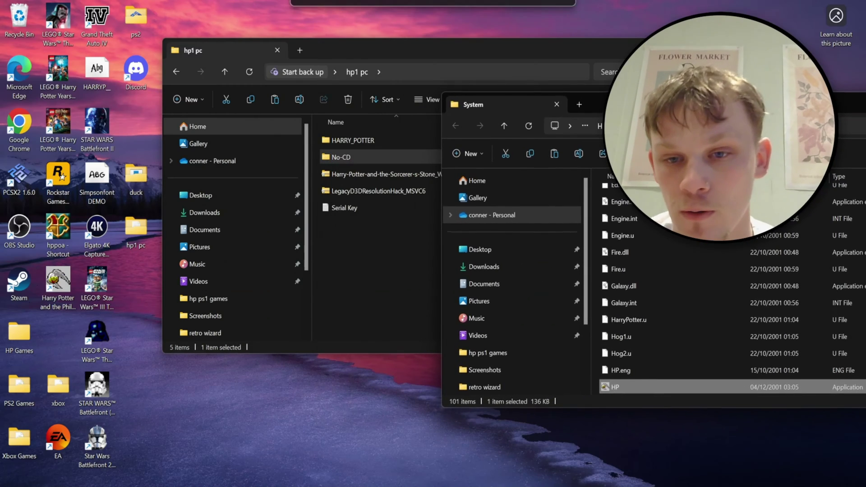
pyautogui.hotkey('alt', 'Up')
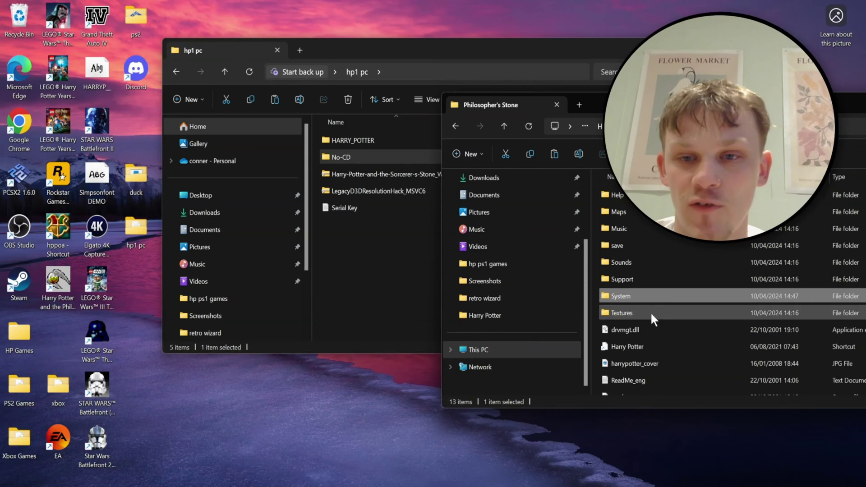
pyautogui.doubleClick(642, 296)
# Step: Drag the HP application from No-CD into the game's System folder
pyautogui.click(682, 281)
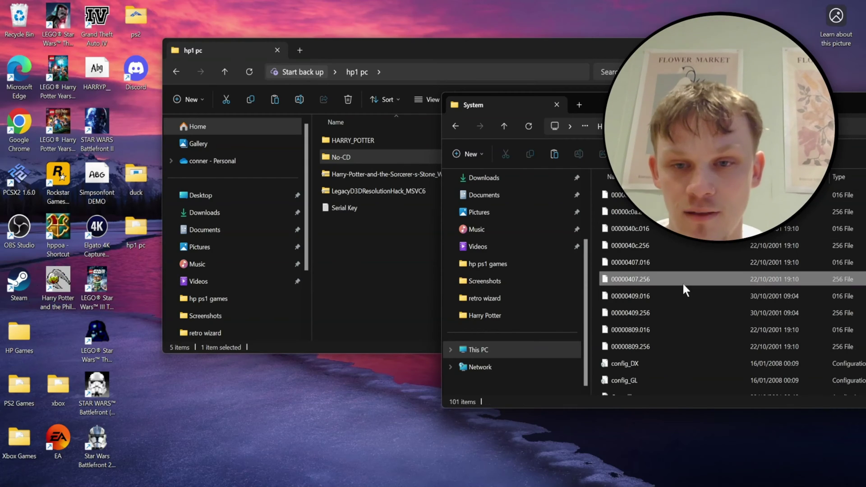
pyautogui.doubleClick(381, 158)
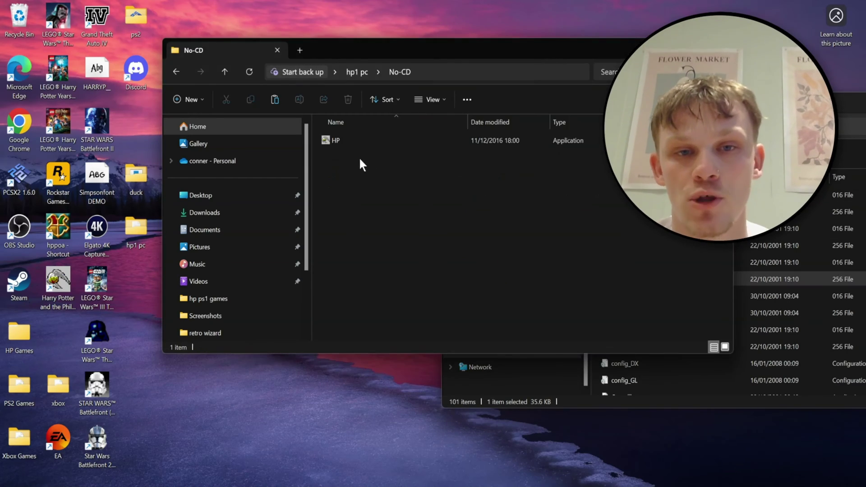
pyautogui.moveTo(357, 138); pyautogui.dragTo(631, 204)
pyautogui.moveTo(562, 134); pyautogui.dragTo(803, 210)
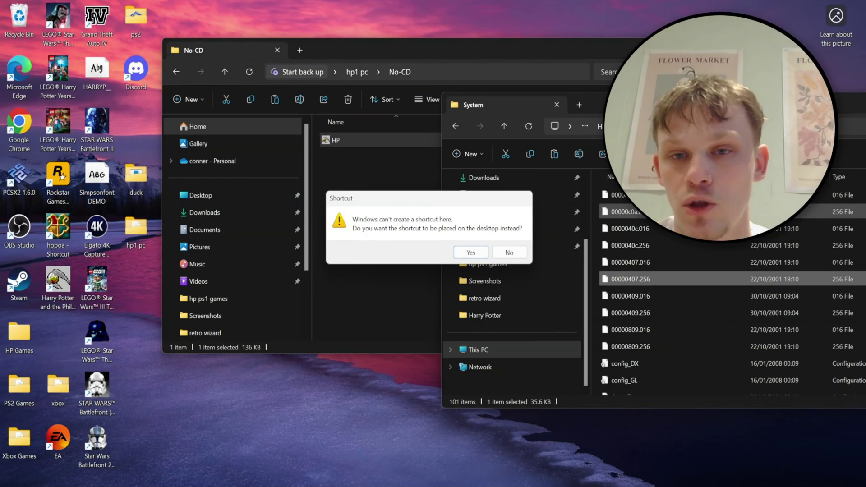
# Step: Answer No to the shortcut prompt and clear the System and No-CD windows off the desktop
pyautogui.click(511, 253)
pyautogui.moveTo(528, 104); pyautogui.dragTo(559, 71)
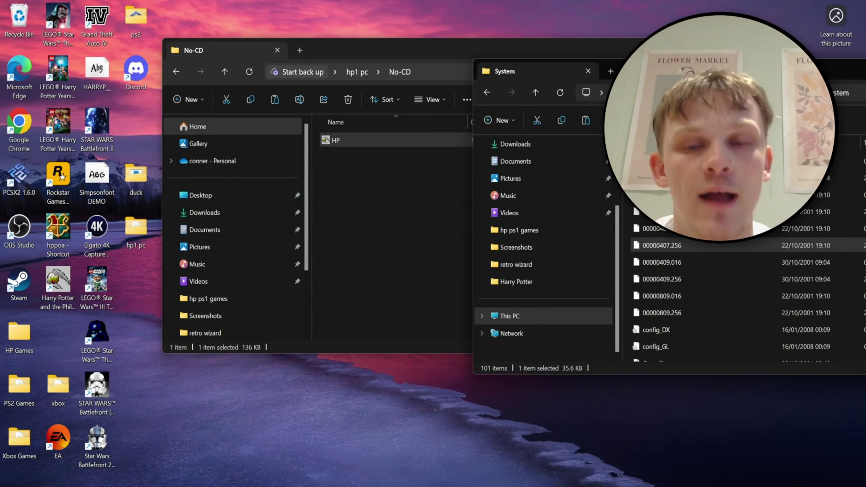
pyautogui.moveTo(790, 66); pyautogui.dragTo(547, 91)
pyautogui.hotkey('alt', 'F4')
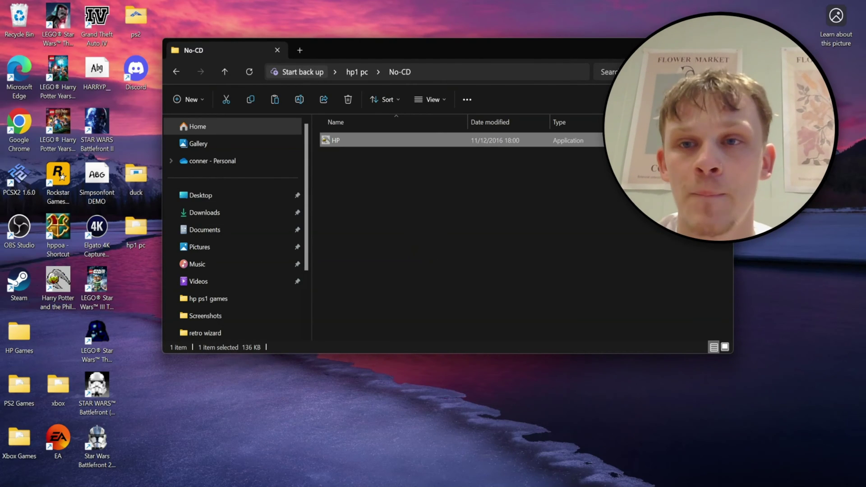
pyautogui.hotkey('alt', 'F4')
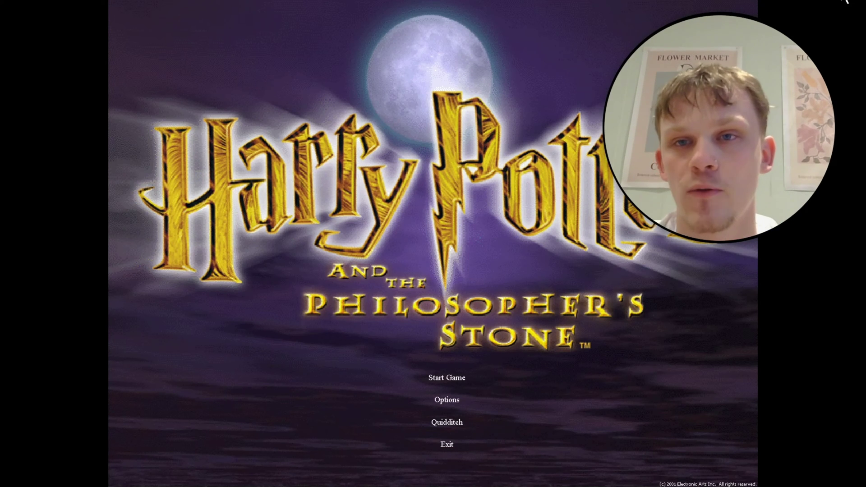
# Step: Leave the game's main menu and return to the desktop with Win+D
pyautogui.press('super+d')
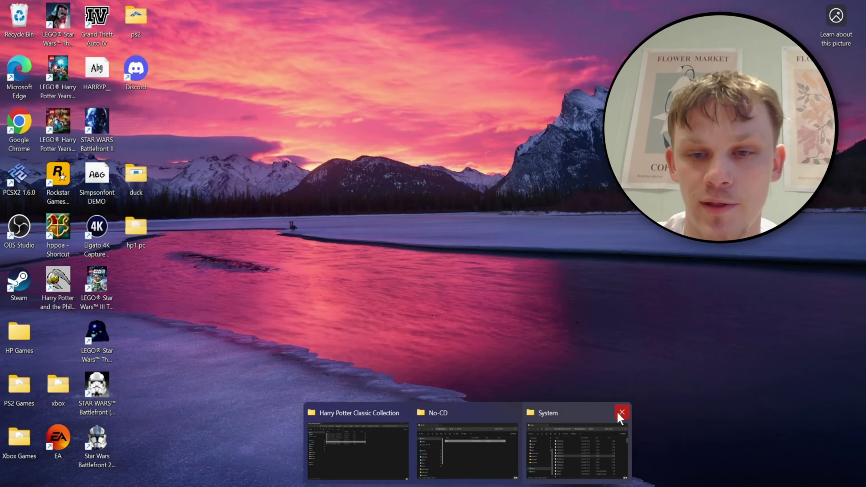
# Step: Close the System, No-CD and Harry Potter Classic Collection folder windows
pyautogui.click(621, 412)
pyautogui.click(559, 408)
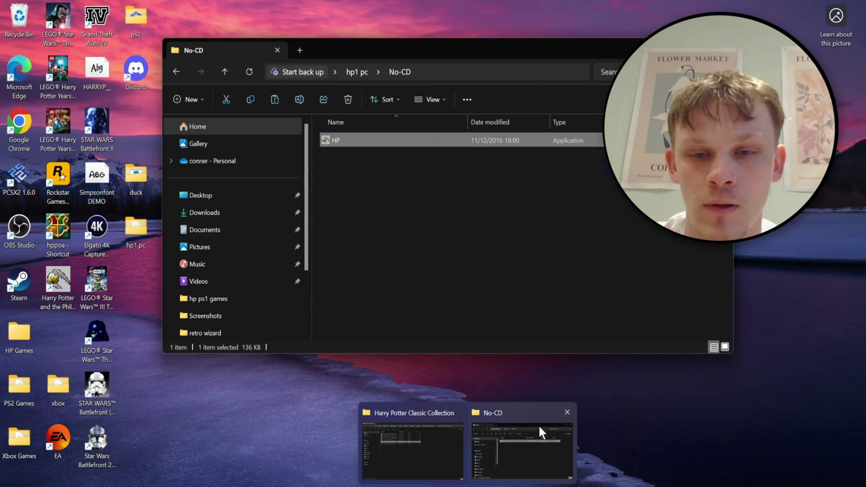
pyautogui.click(566, 412)
pyautogui.click(512, 413)
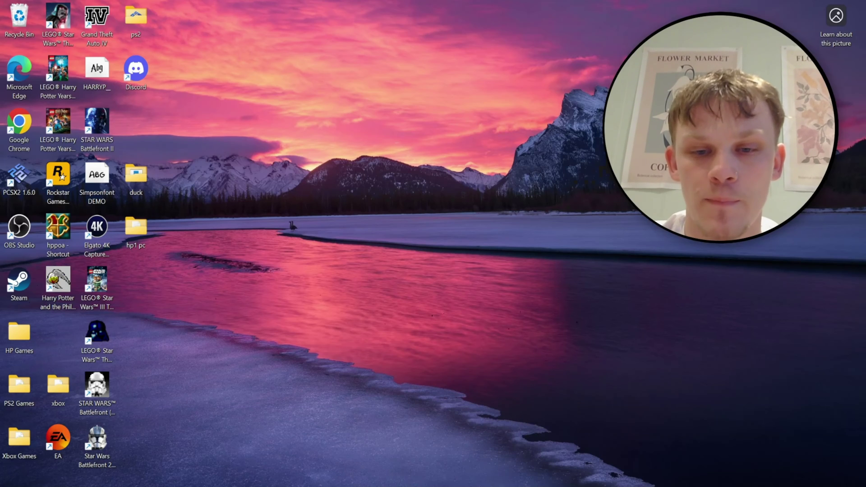
# Step: Open HP.ini from Documents\Harry Potter in a maximized Notepad window
pyautogui.press('super+e')
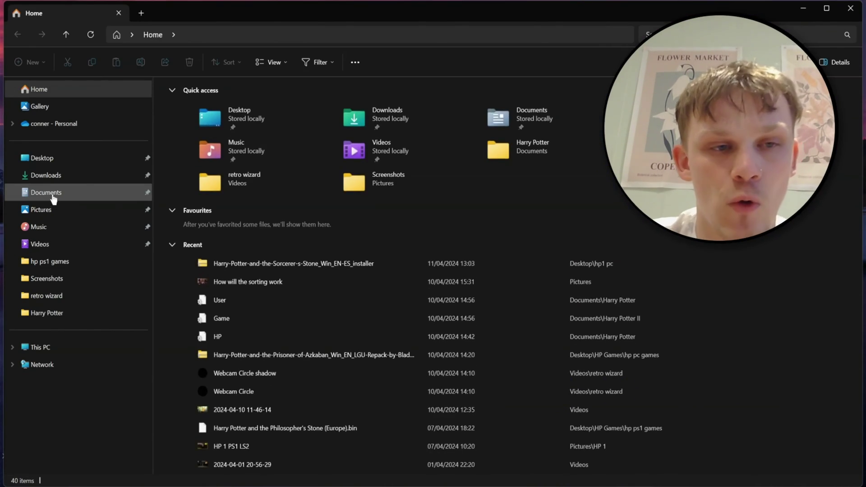
pyautogui.click(51, 194)
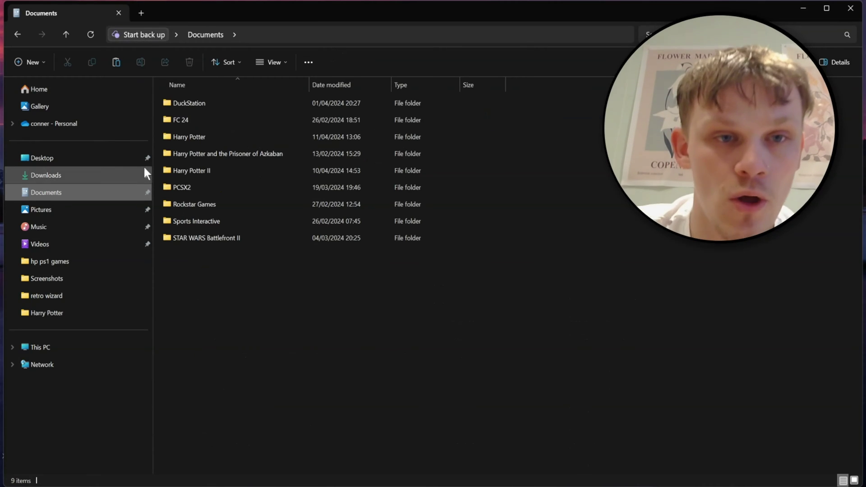
pyautogui.doubleClick(222, 136)
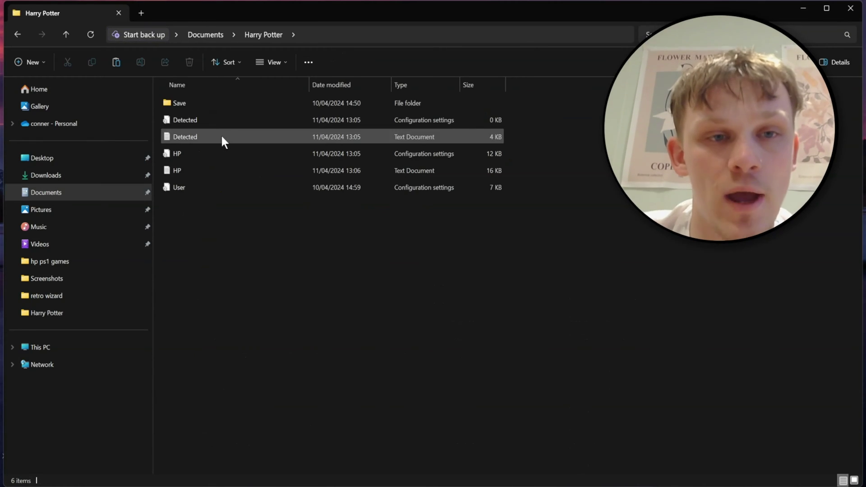
pyautogui.click(219, 35)
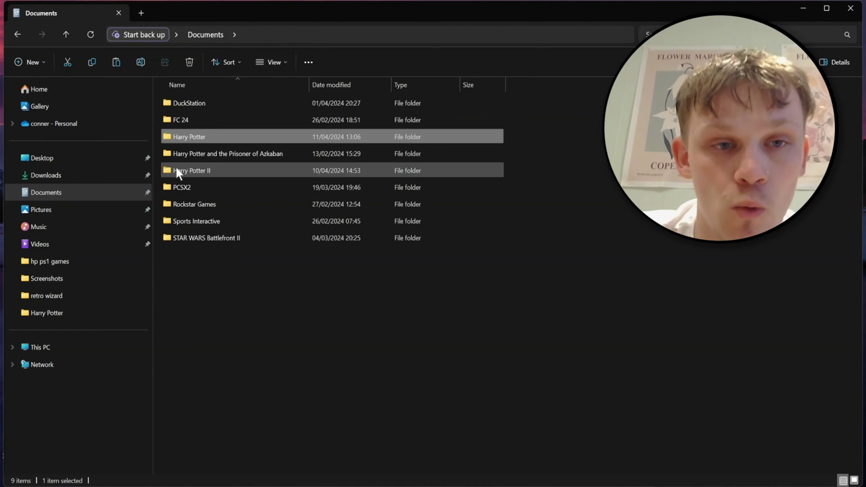
pyautogui.doubleClick(185, 135)
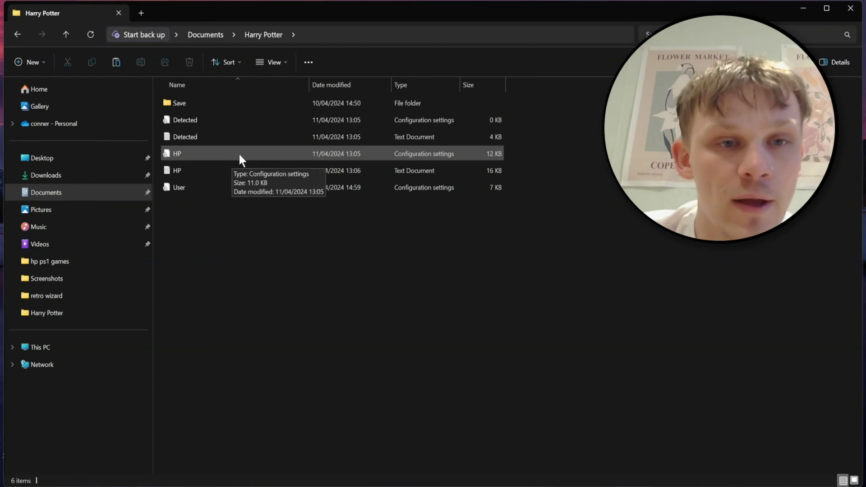
pyautogui.doubleClick(413, 156)
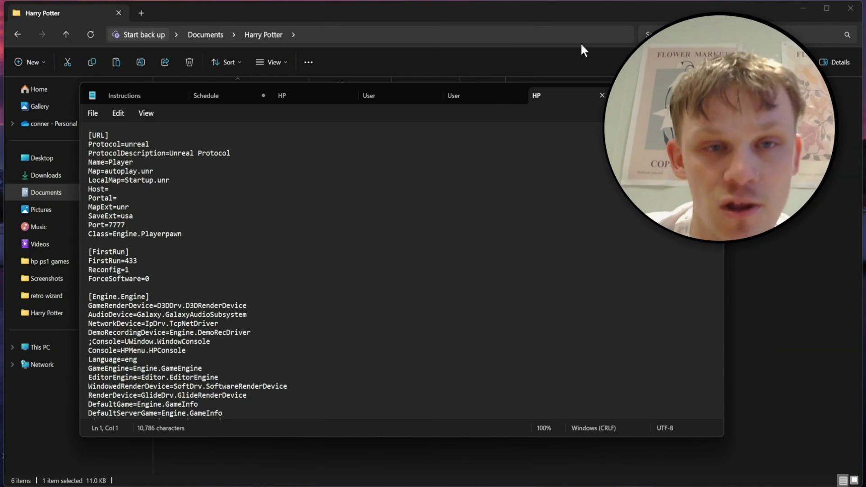
pyautogui.doubleClick(609, 90)
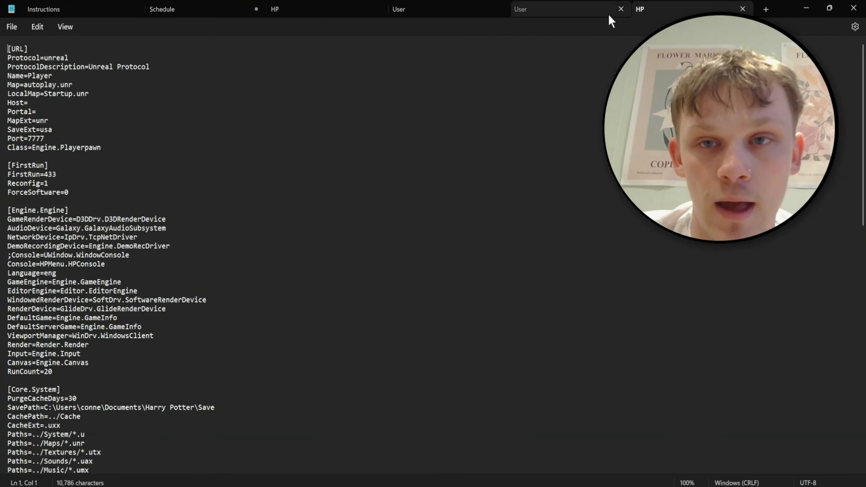